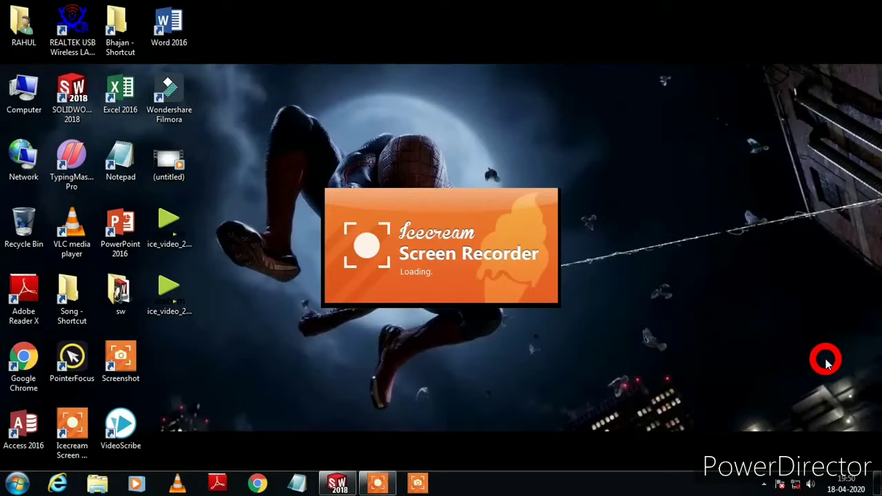
double_click(71, 117)
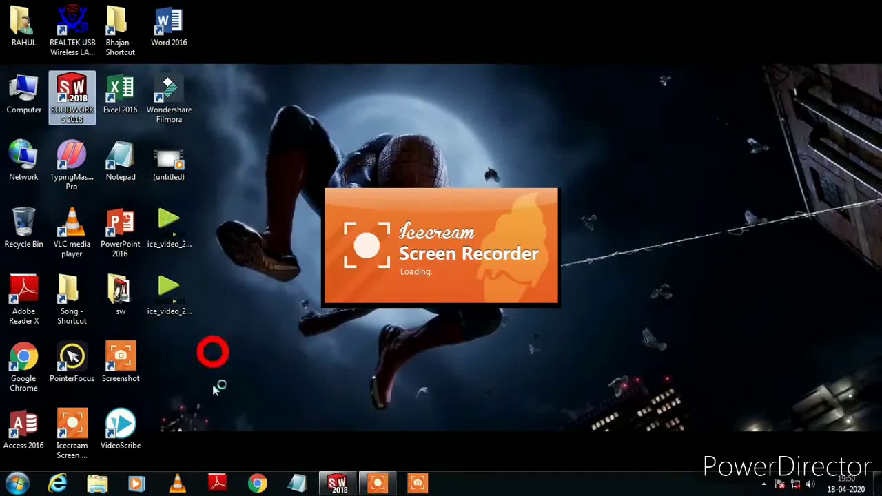
left_click(341, 487)
left_click(486, 322)
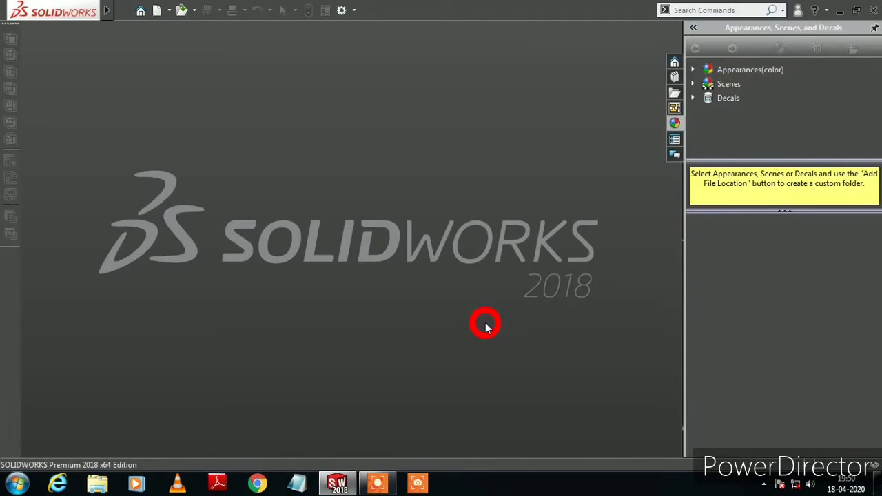
left_click(840, 11)
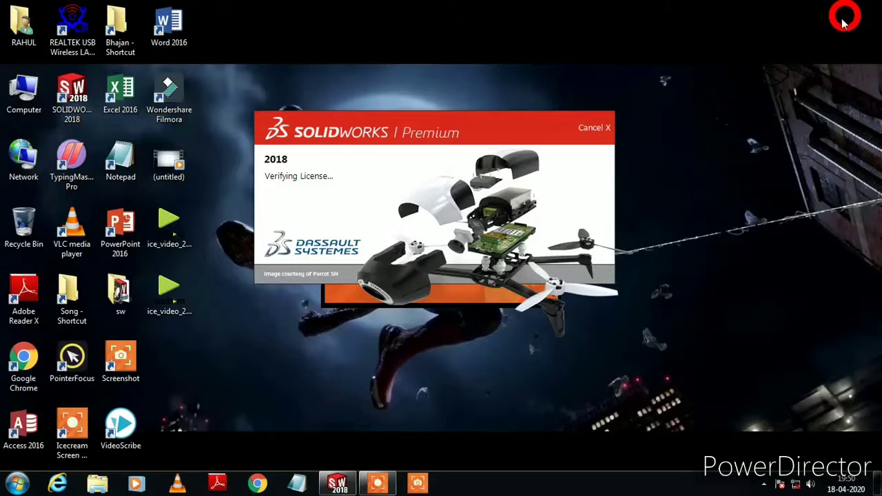
left_click(419, 152)
left_click(593, 128)
left_click(384, 409)
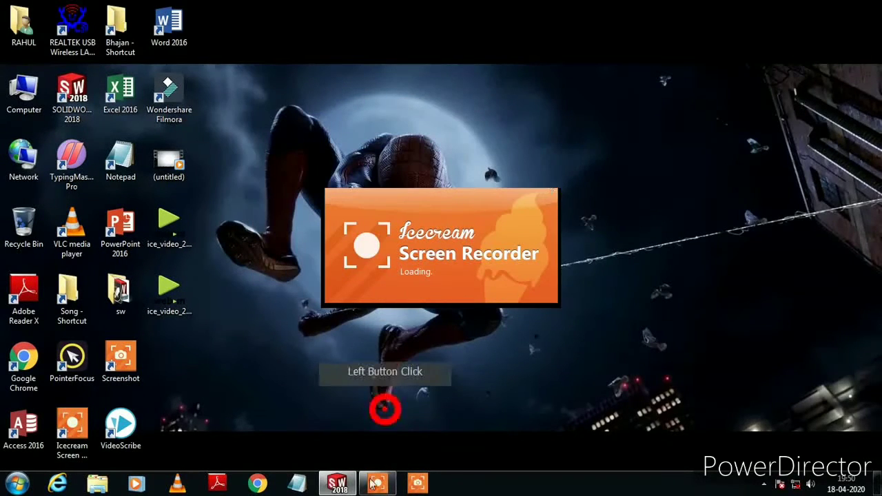
Step: Switch to the SOLIDWORKS 2018 window that is already running
left_click(329, 487)
left_click(457, 129)
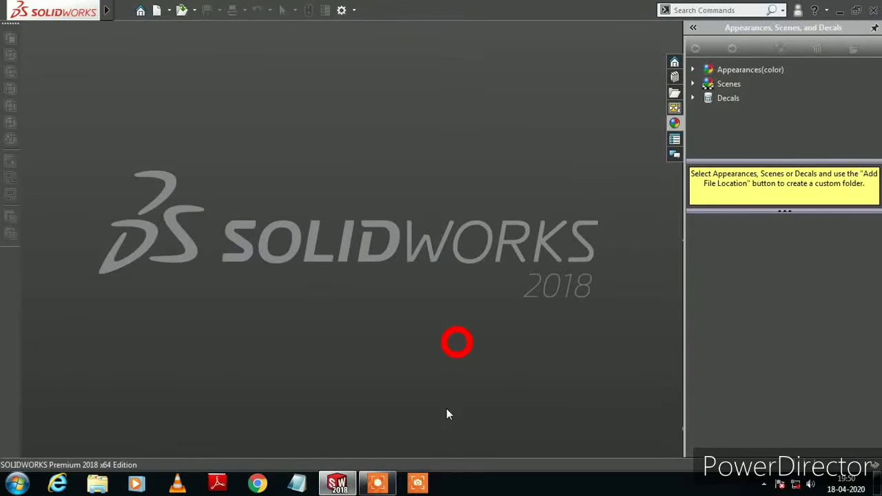
left_click(379, 485)
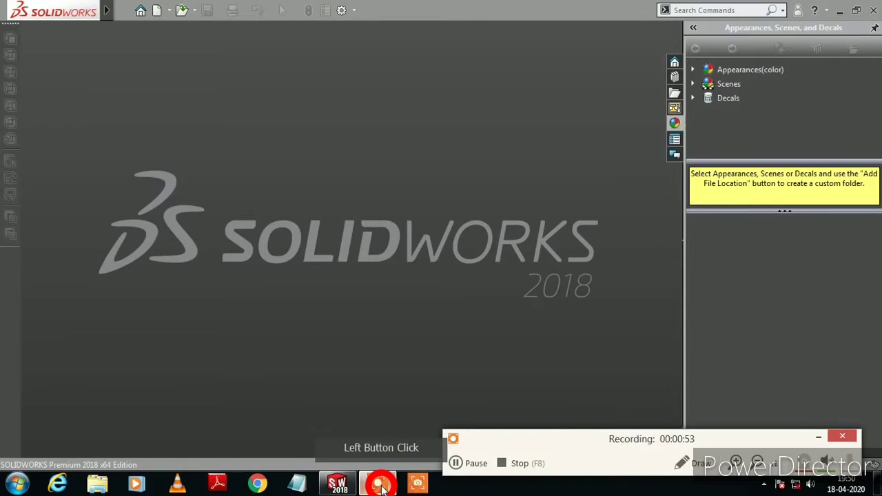
left_click(817, 439)
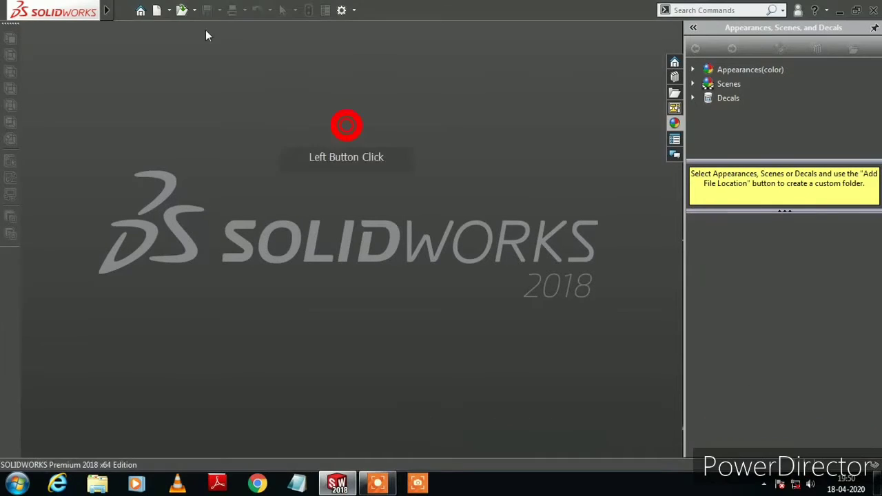
Step: Create a new SOLIDWORKS document of type Part
left_click(158, 12)
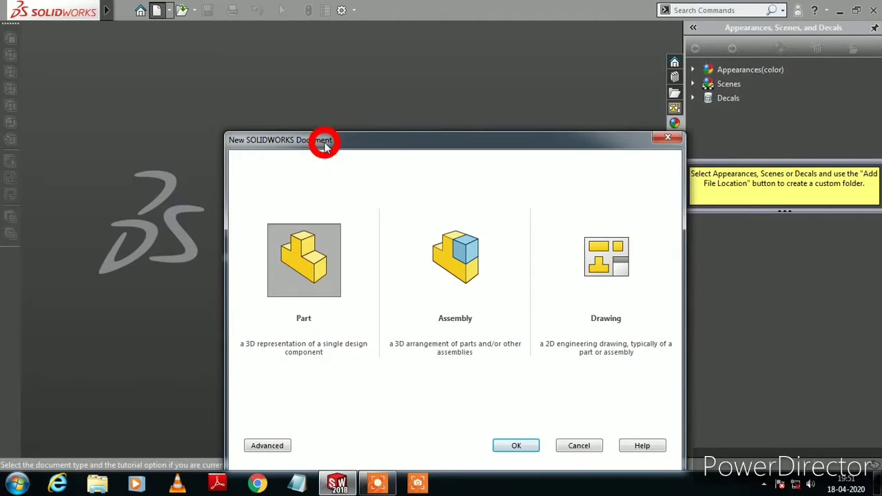
left_click_drag(325, 146, 287, 96)
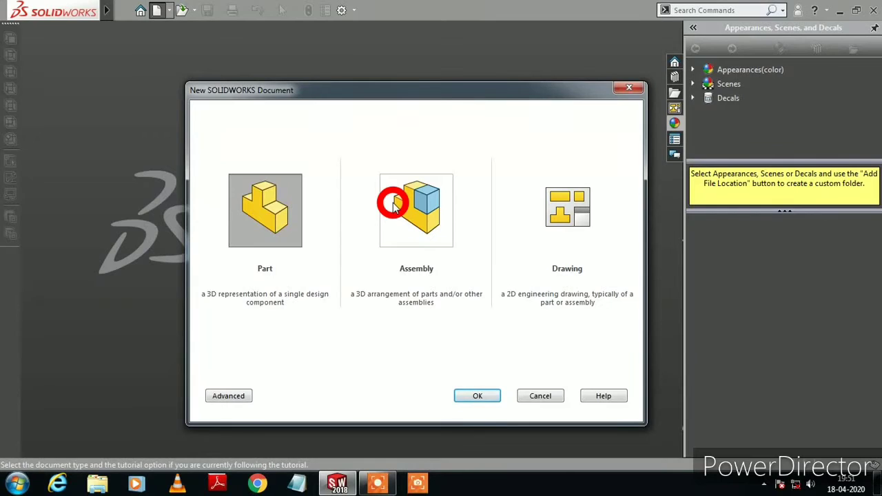
left_click(296, 221)
left_click(491, 398)
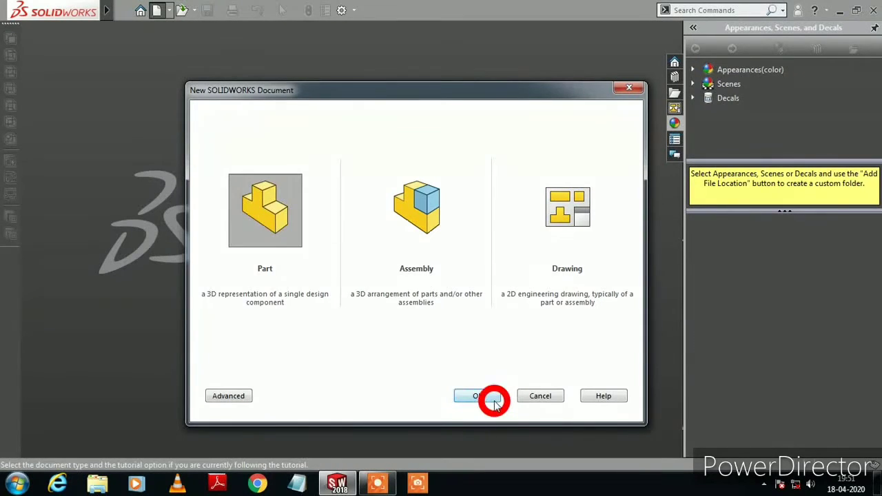
left_click(408, 287)
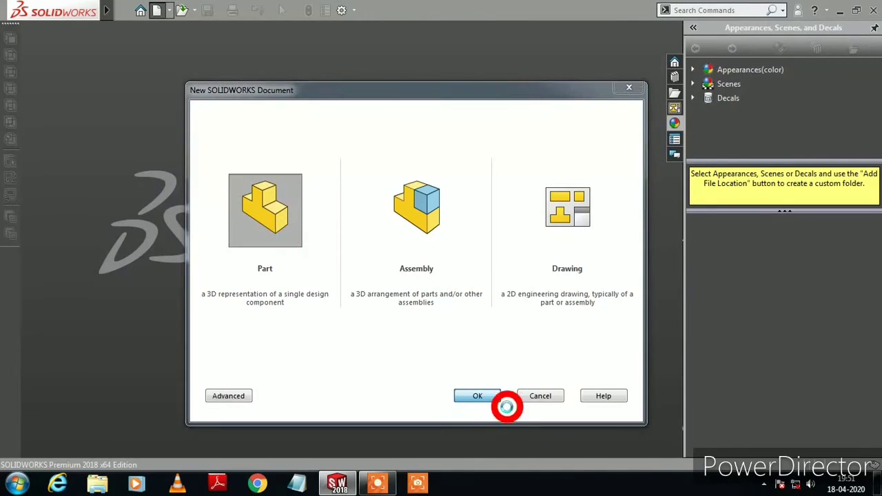
left_click(484, 396)
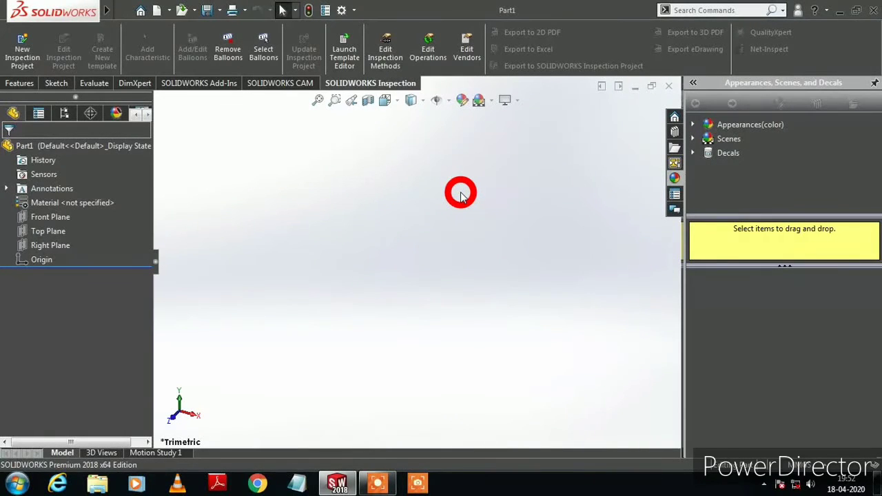
mouse_move(28, 9)
left_click(146, 10)
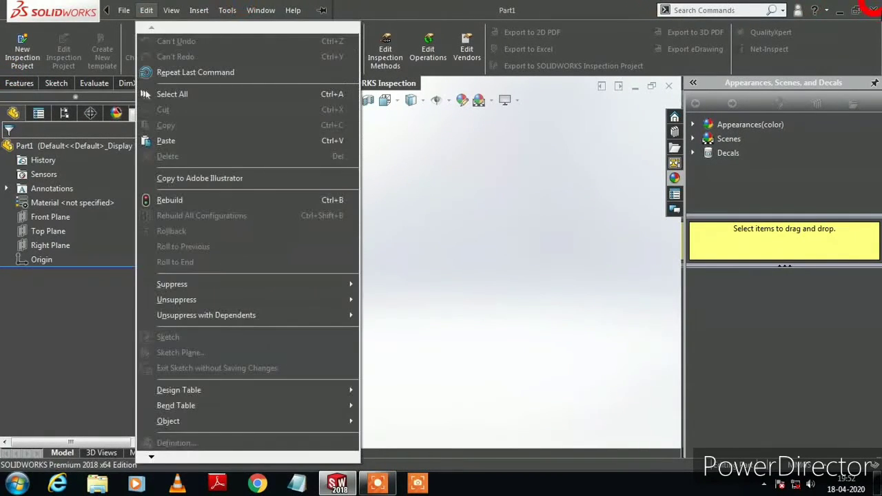
left_click(434, 210)
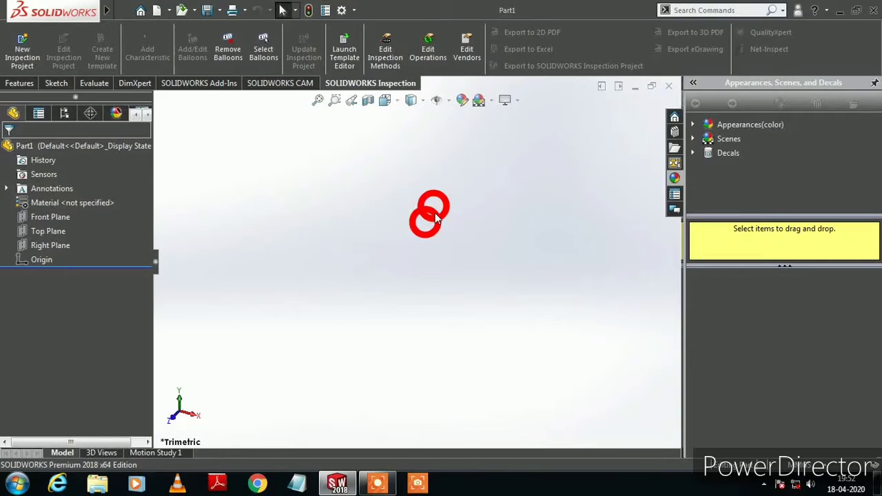
left_click(309, 222)
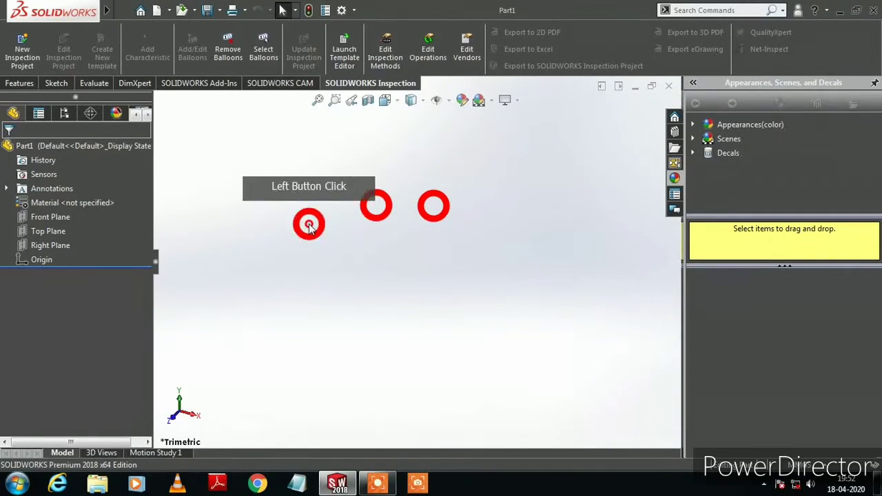
left_click(396, 294)
right_click(395, 294)
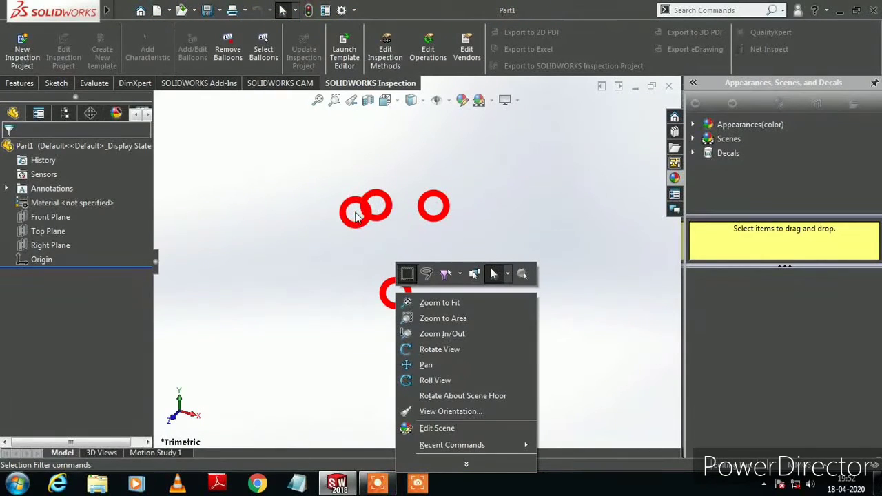
left_click_drag(339, 213, 398, 305)
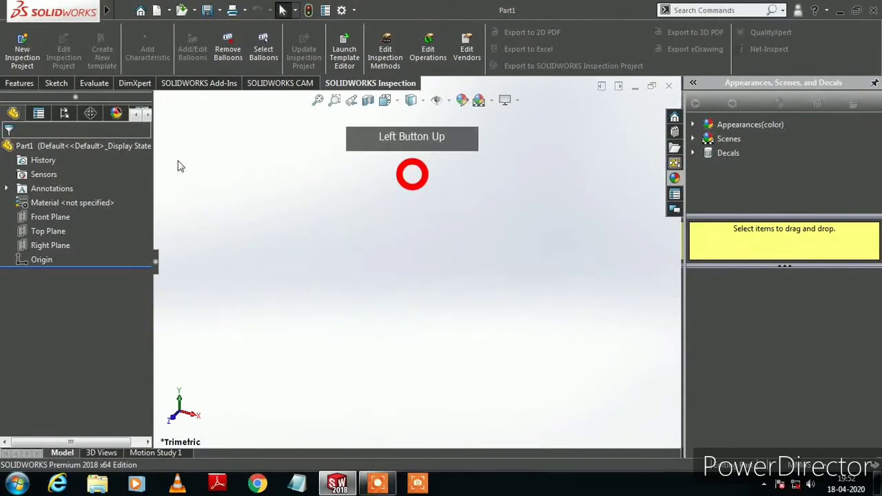
Step: Start a new sketch on the Front Plane of the part
left_click(26, 83)
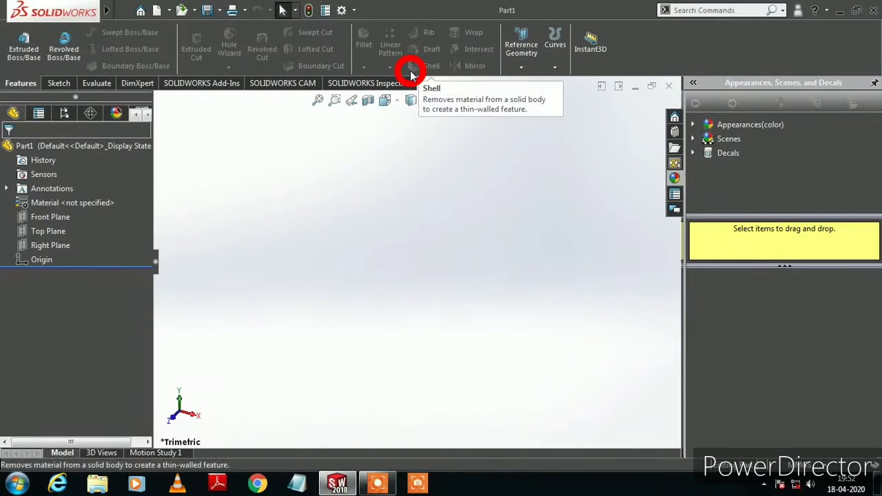
left_click(58, 83)
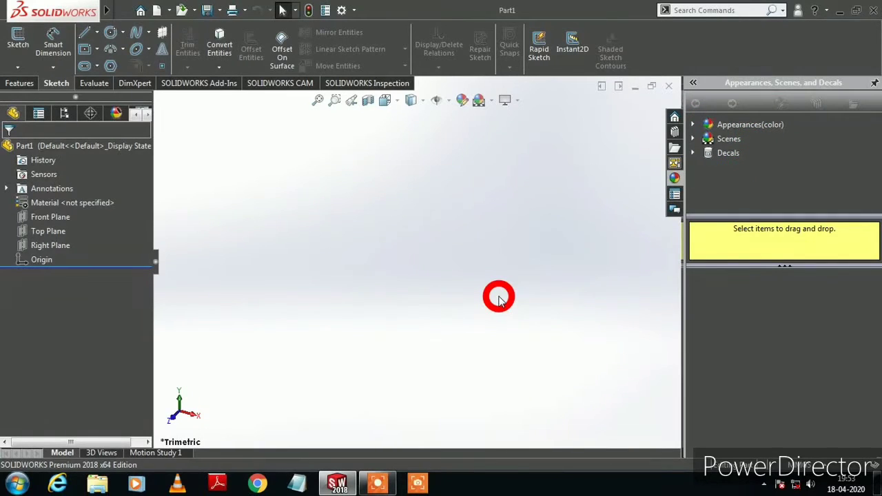
left_click(23, 51)
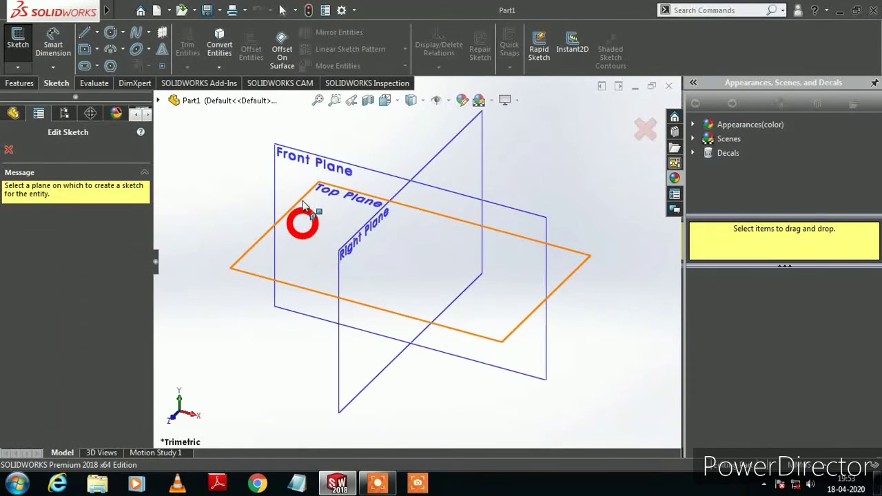
left_click(291, 169)
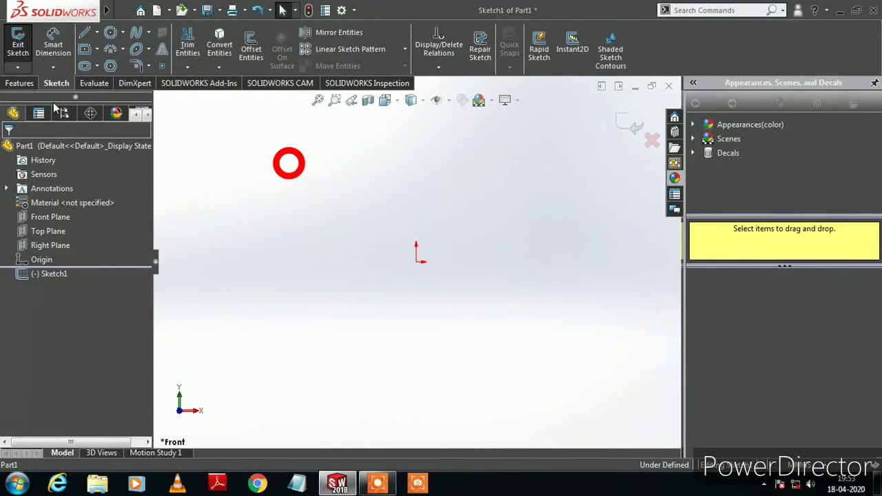
left_click(58, 48)
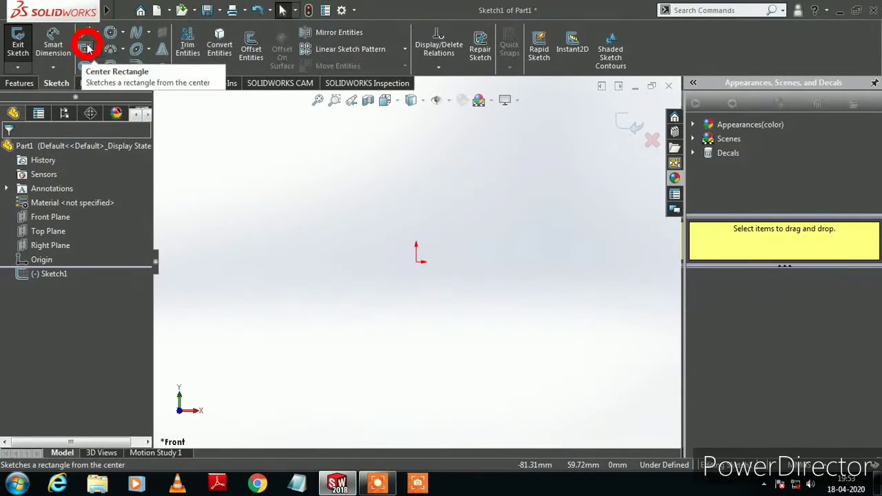
key("F9")
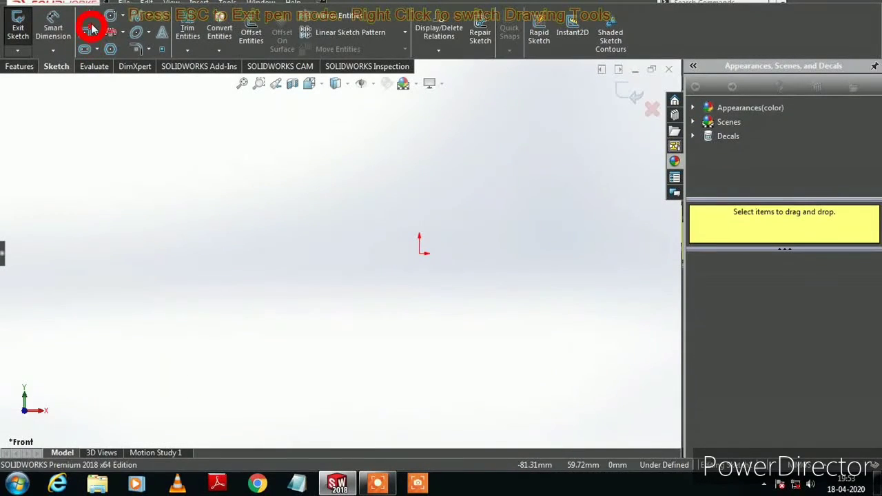
mouse_move(99, 19)
left_mouse_down()
mouse_move(92, 22)
mouse_move(94, 14)
left_mouse_up()
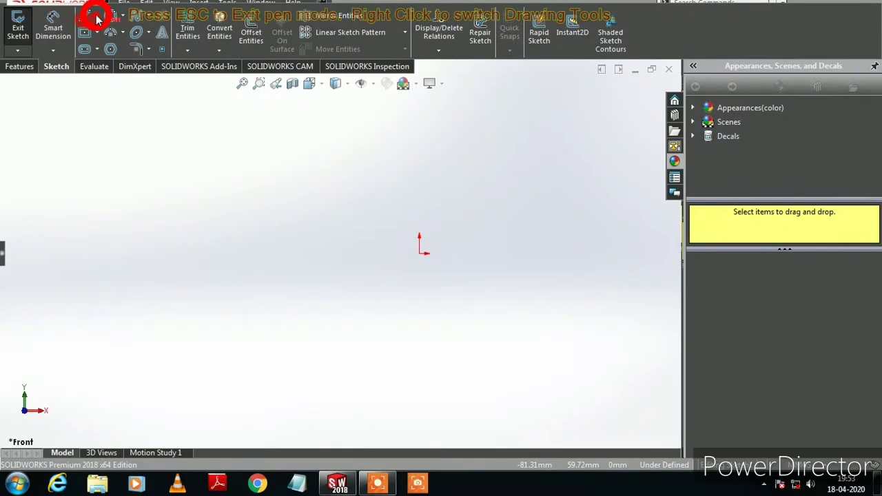
key("Escape")
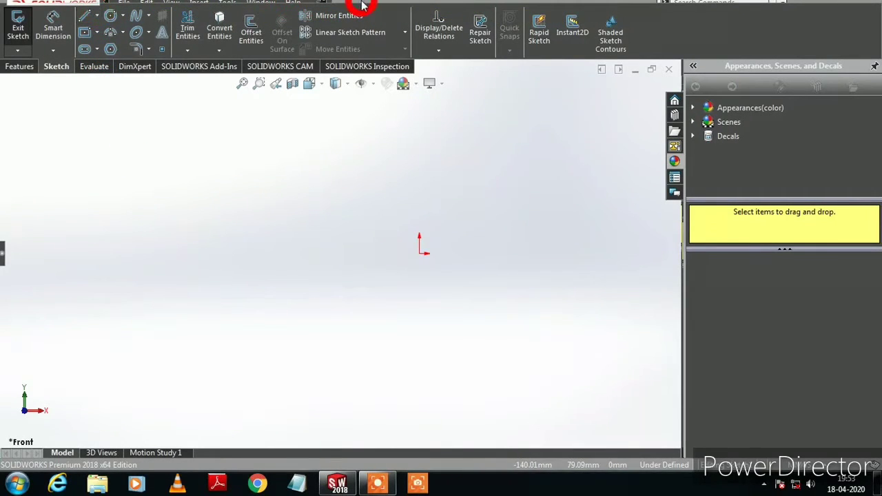
left_click_drag(367, 5, 370, 44)
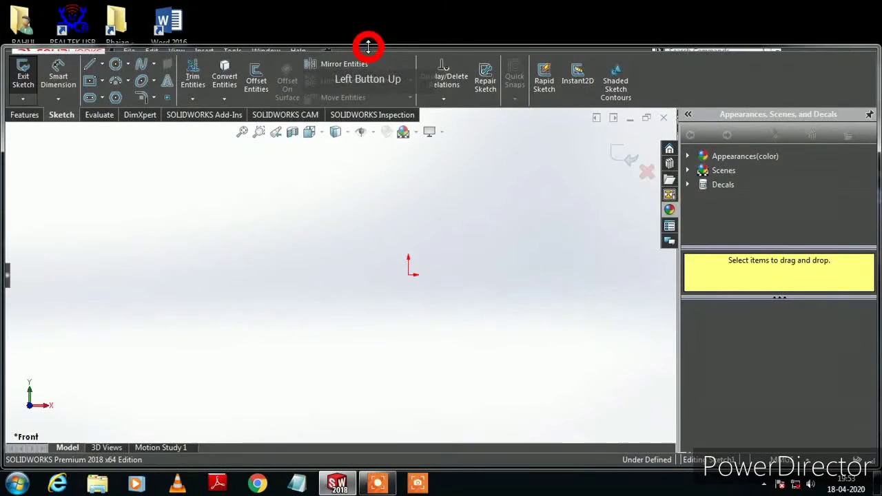
left_click_drag(387, 2, 388, 2)
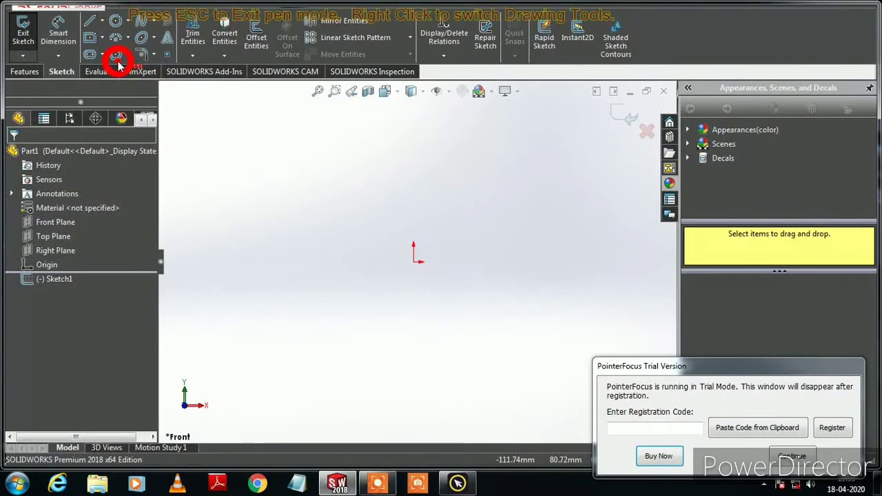
left_click_drag(85, 28, 93, 18)
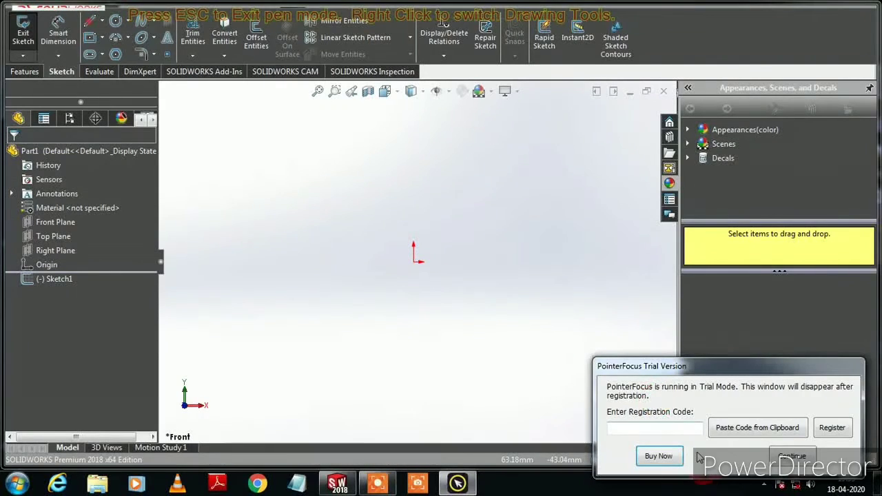
left_click(782, 463)
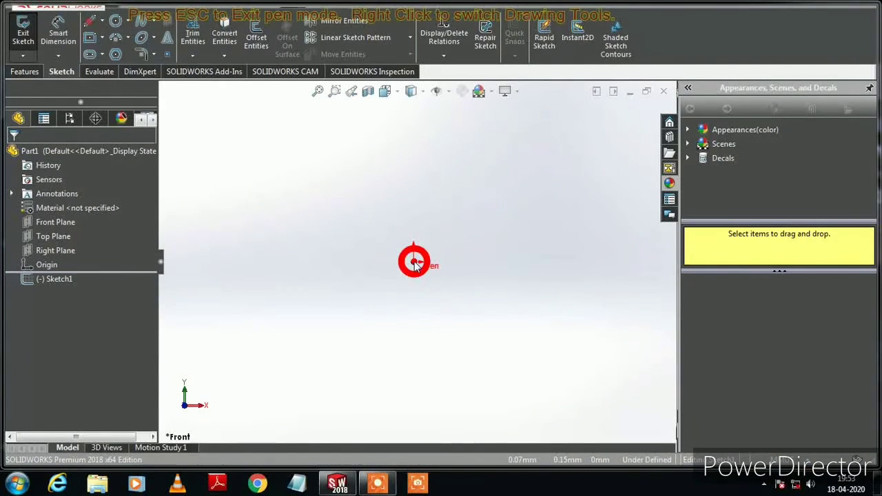
left_click_drag(413, 262, 497, 219)
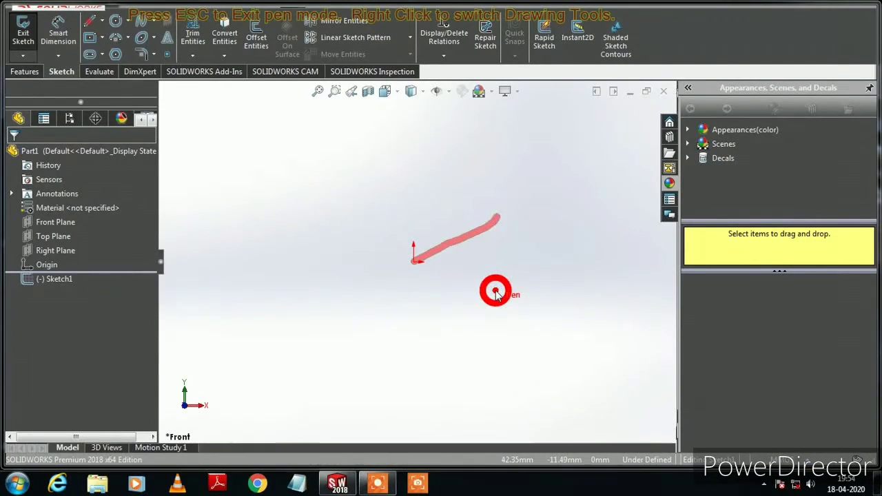
key("Escape")
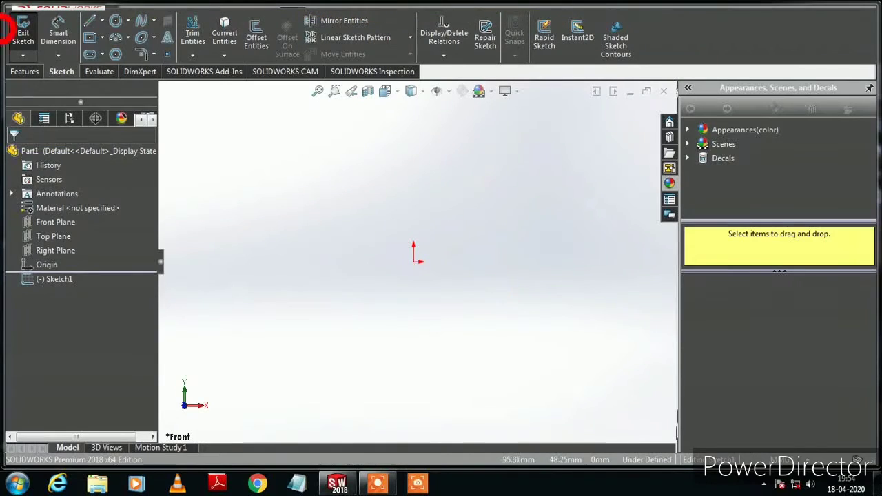
Step: Sketch a horizontal line about 69 mm long from the origin along the positive X direction
left_click(89, 24)
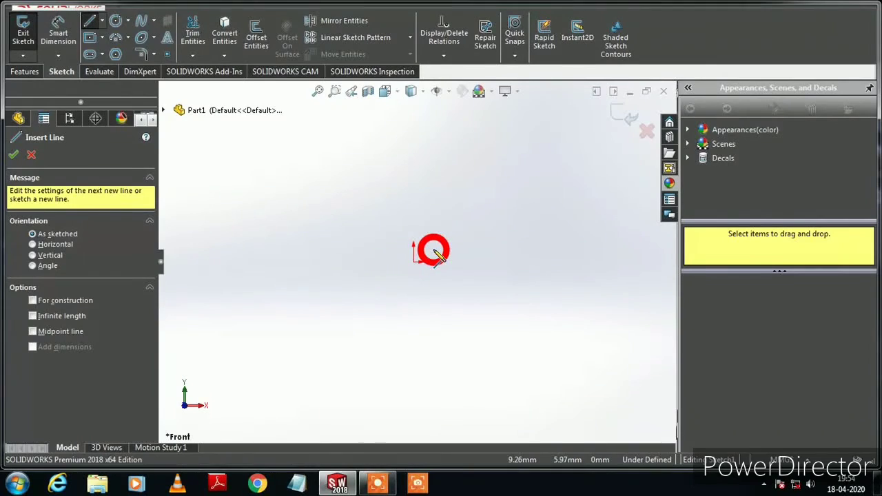
mouse_move(445, 232)
left_mouse_down()
mouse_move(380, 285)
mouse_move(448, 218)
mouse_move(442, 243)
left_mouse_up()
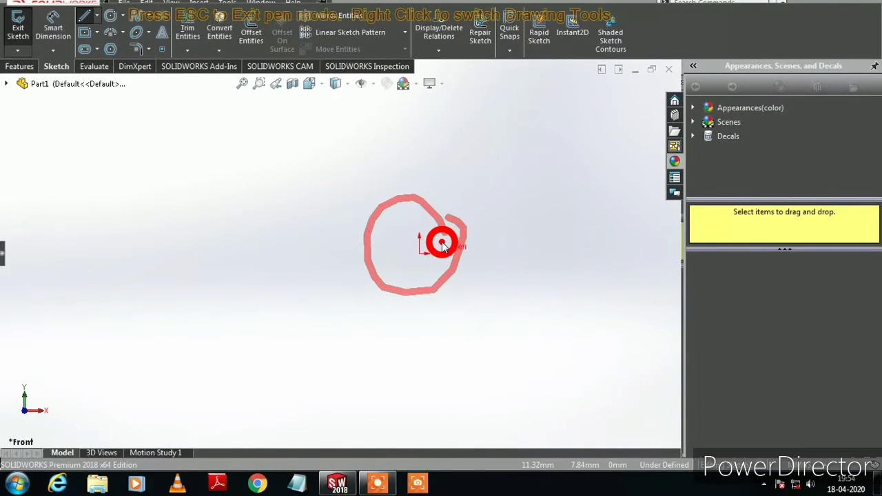
key("Escape")
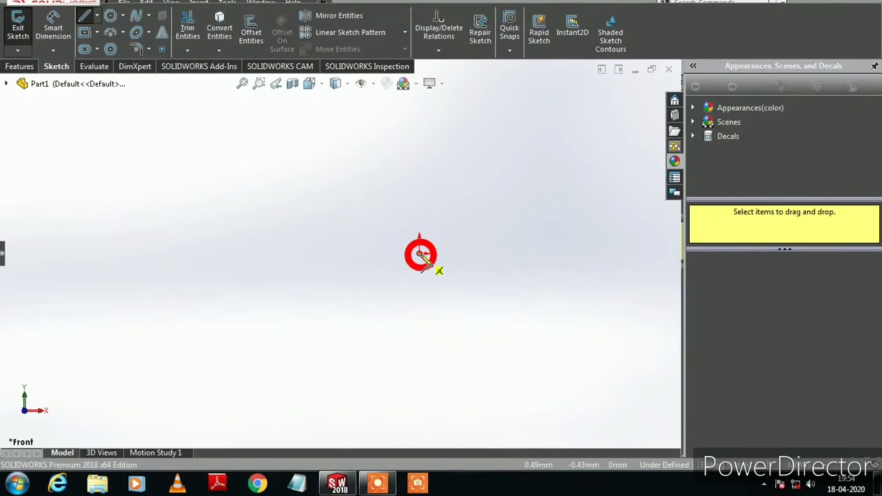
left_click_drag(420, 254, 574, 254)
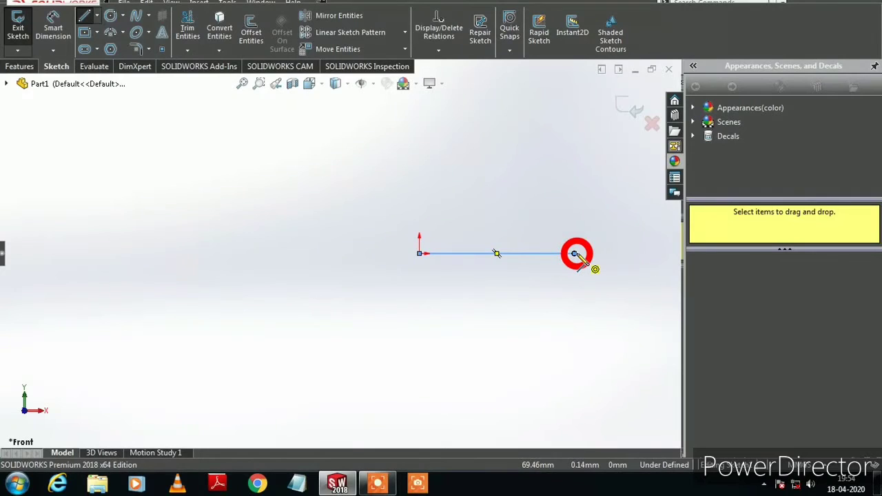
Step: Continue the line chain with a vertical line about 39 mm long, a horizontal line about 90 mm long and three sloped lines, leaving it open
left_click(574, 253)
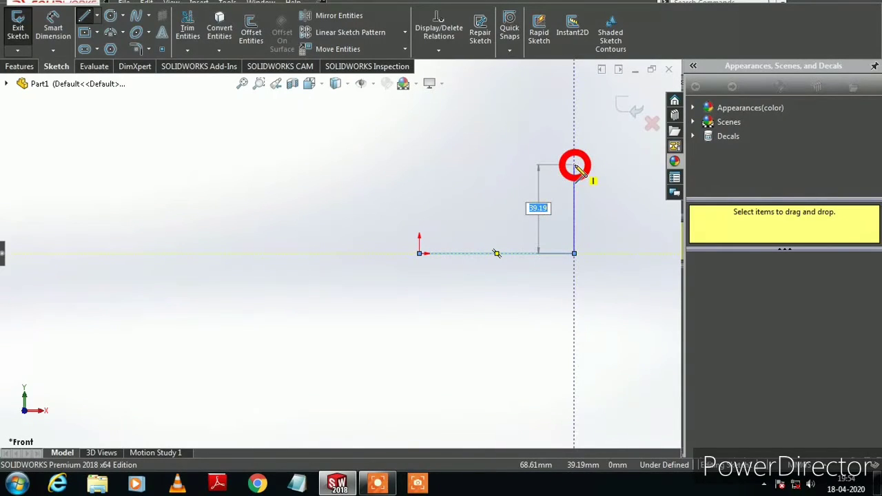
left_click(575, 165)
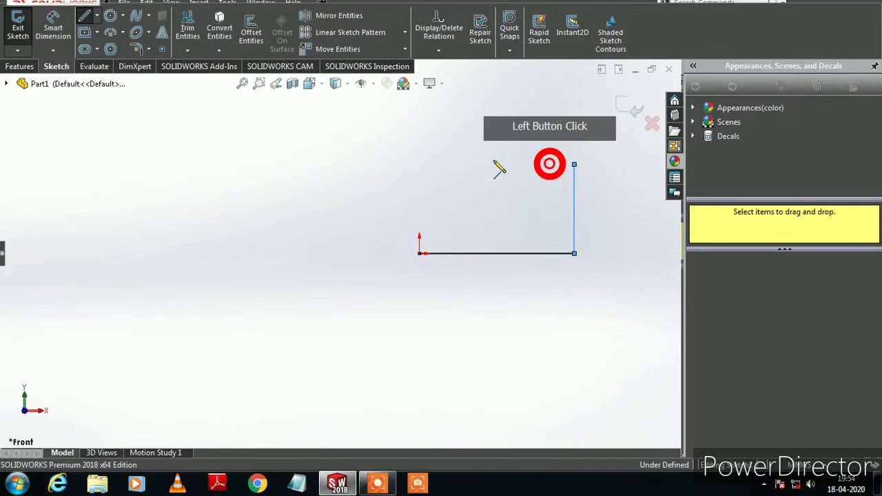
left_click(370, 164)
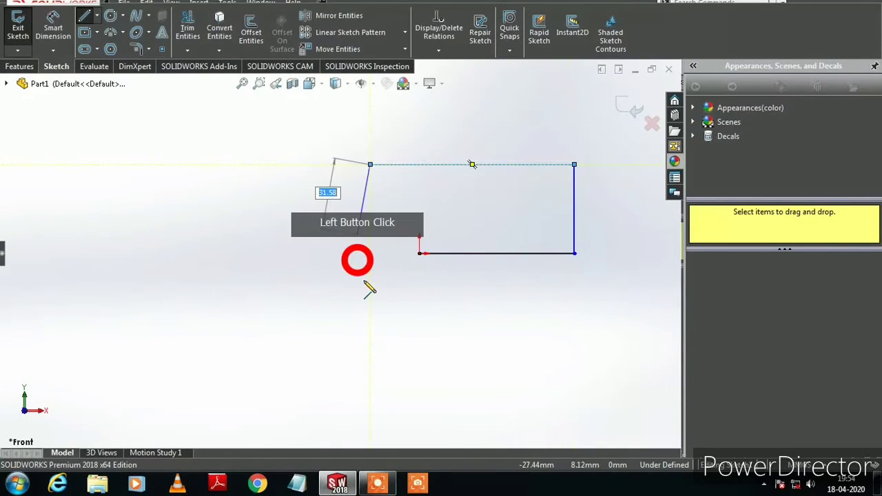
left_click(363, 281)
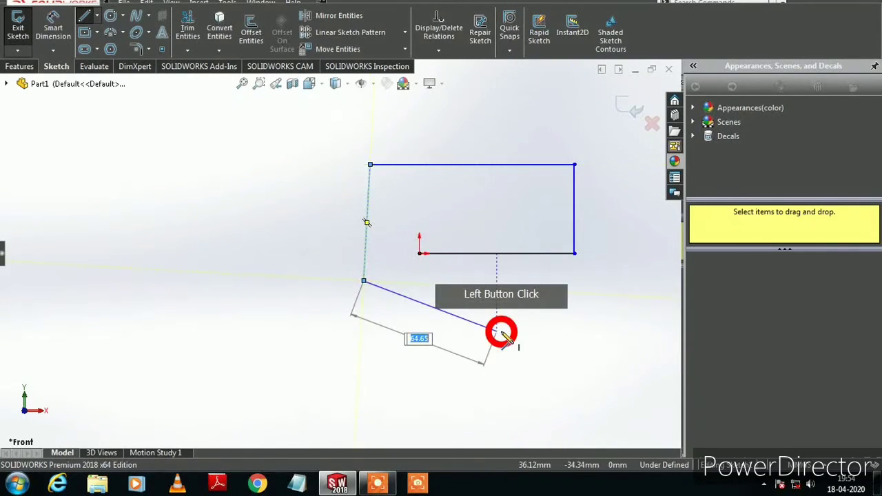
left_click(501, 331)
left_click(591, 306)
key("Escape")
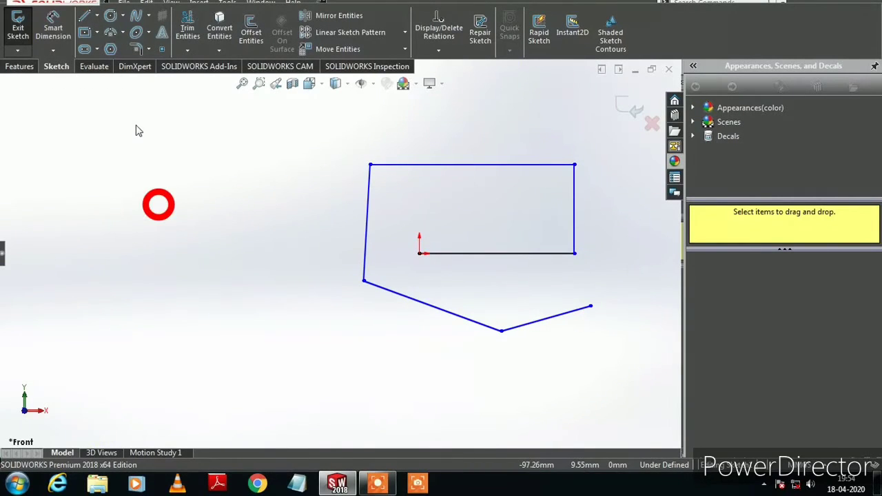
Step: Sketch a vertical centerline just beside the origin, starting about 21 mm above it and running down past the lower sloped line
left_click(96, 15)
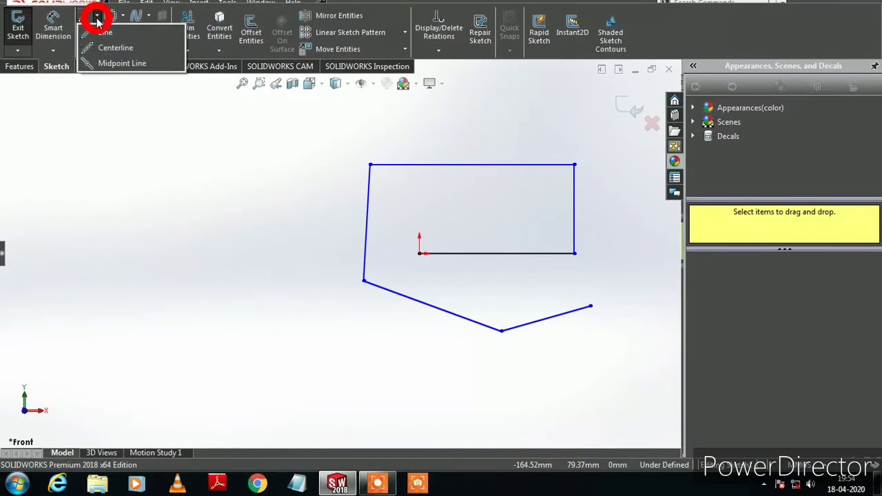
left_click(109, 33)
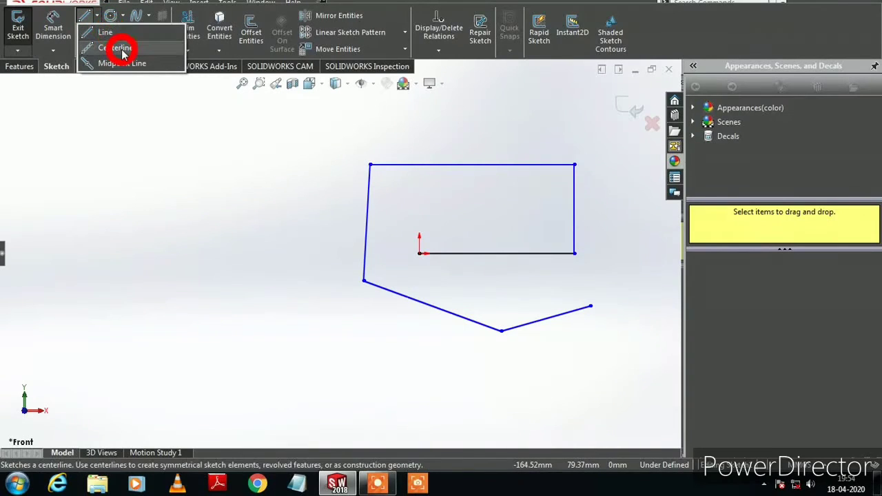
left_click(115, 47)
left_click(425, 206)
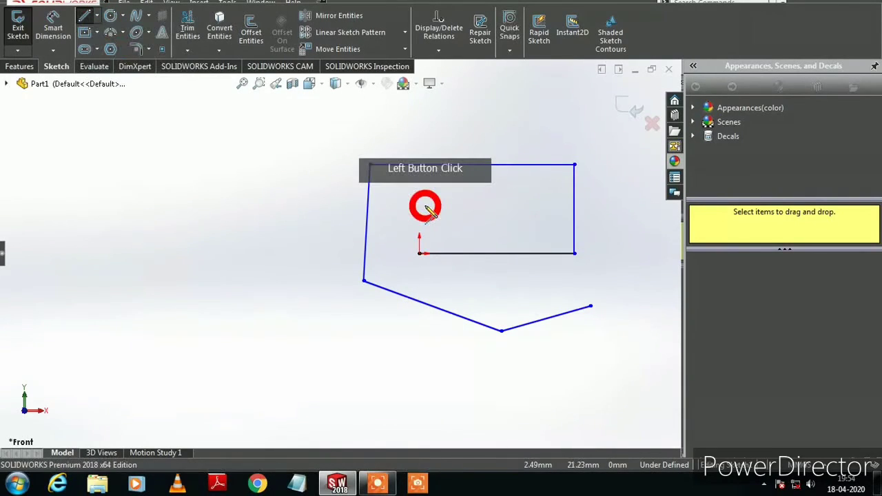
left_click(425, 369)
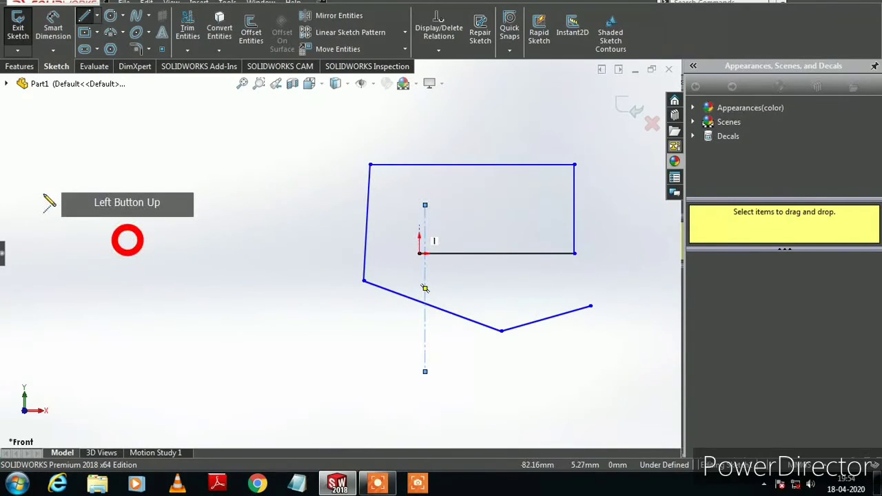
Step: Sketch a sloped midpoint line centred on the origin, extending down past the open end of the line chain
left_click(99, 15)
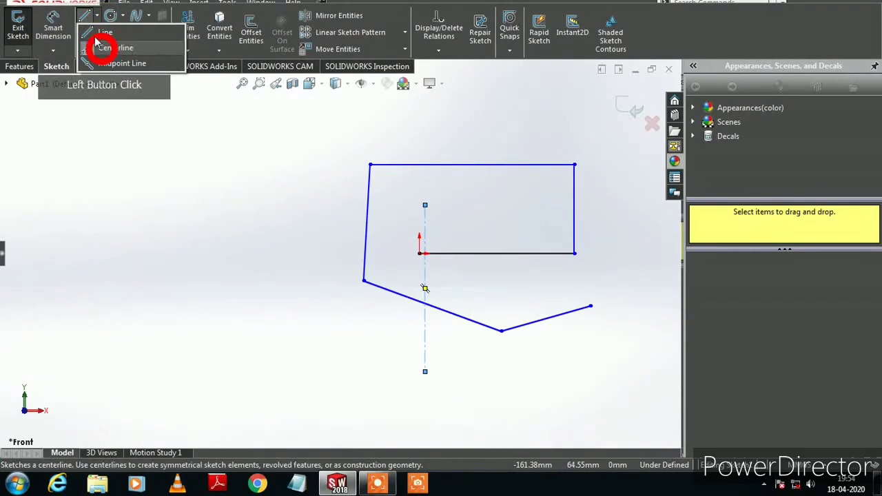
left_click(114, 63)
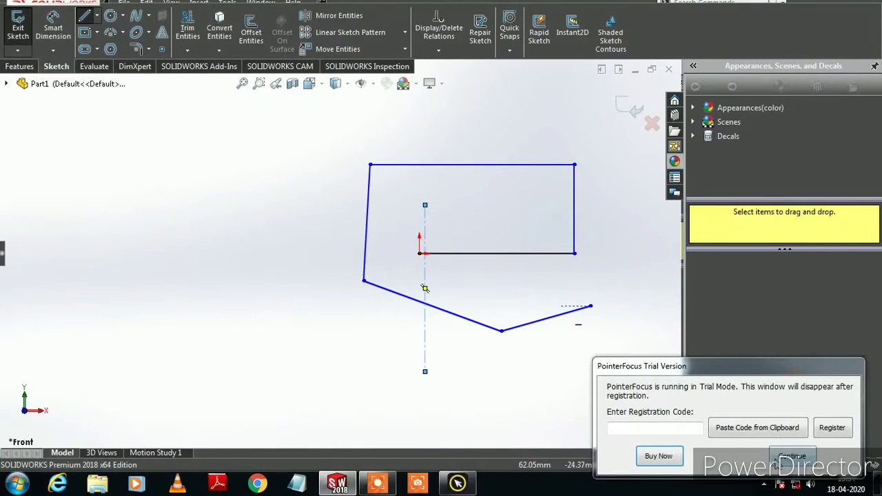
left_click(776, 460)
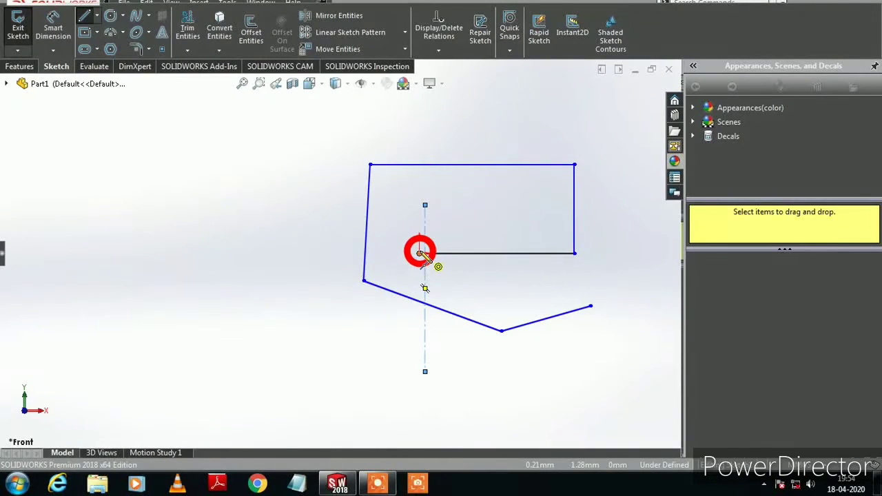
left_click(420, 254)
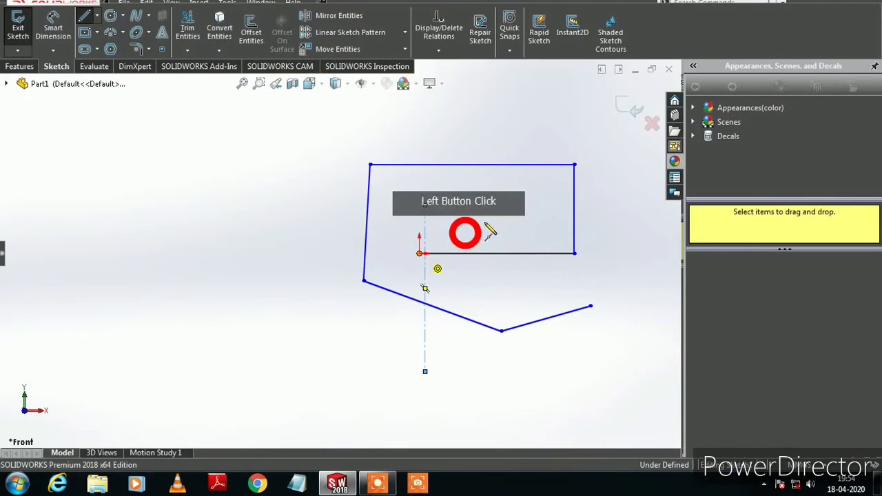
left_click(618, 355)
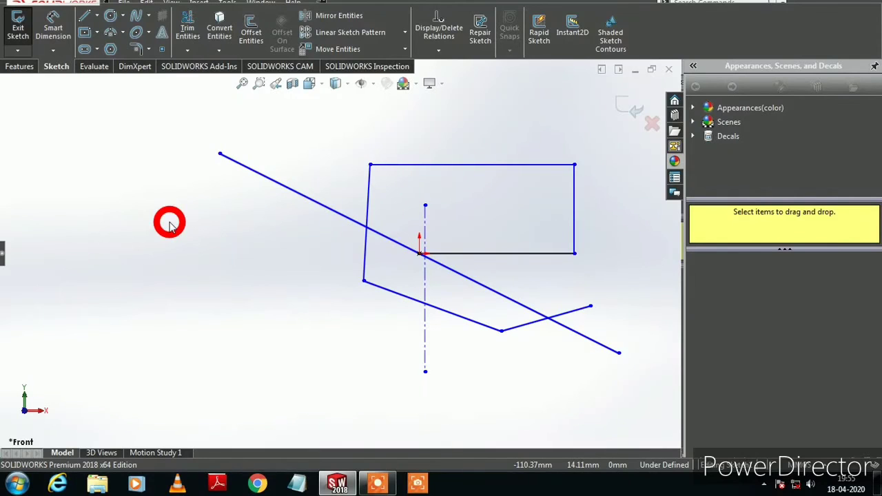
Step: Sketch two concentric circles to the left of the line profile and a third circle overlapping the outer one at its lower right
left_click(116, 19)
left_click(121, 3)
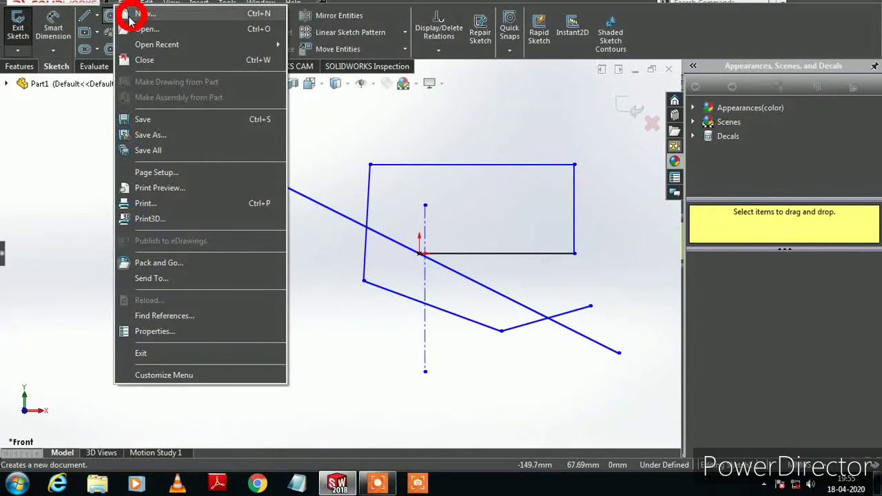
right_click(10, 153)
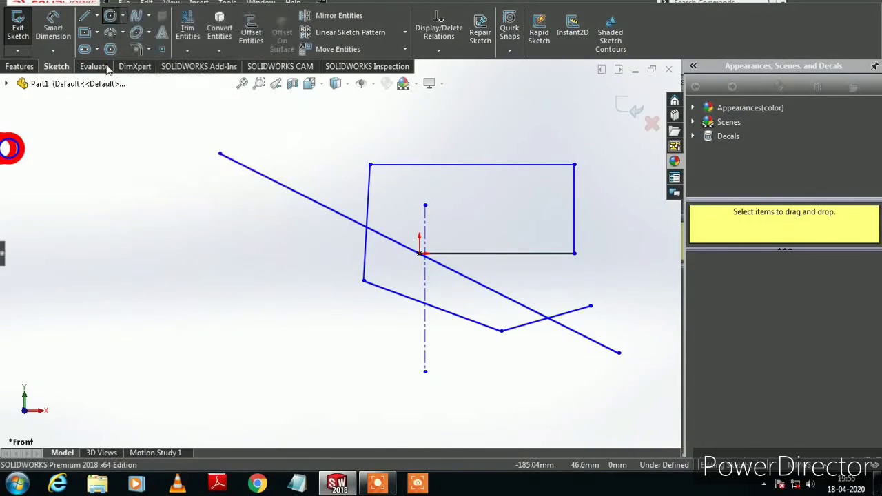
left_click(122, 15)
left_click(133, 38)
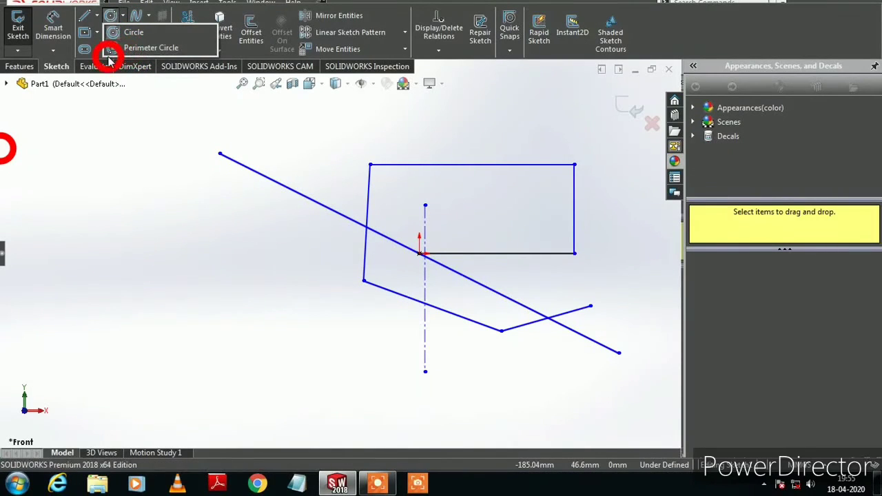
left_click_drag(99, 215, 197, 289)
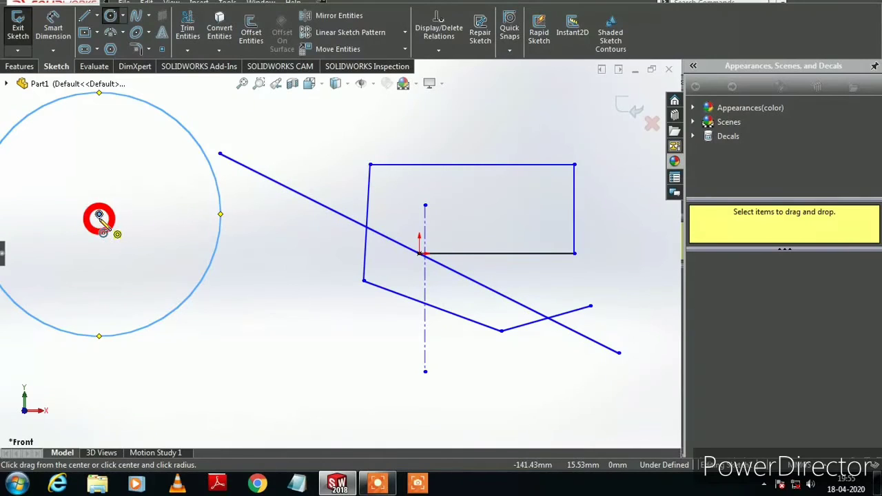
left_click(99, 215)
left_click(144, 185)
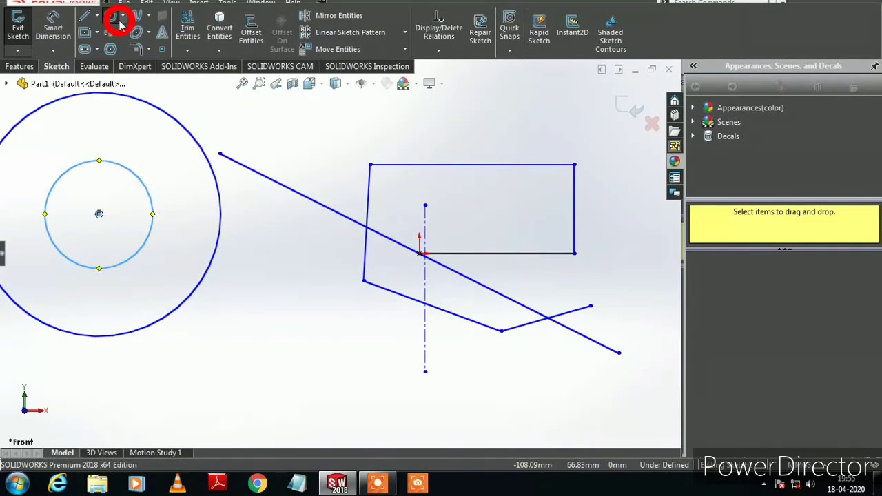
left_click(237, 305)
left_click(270, 356)
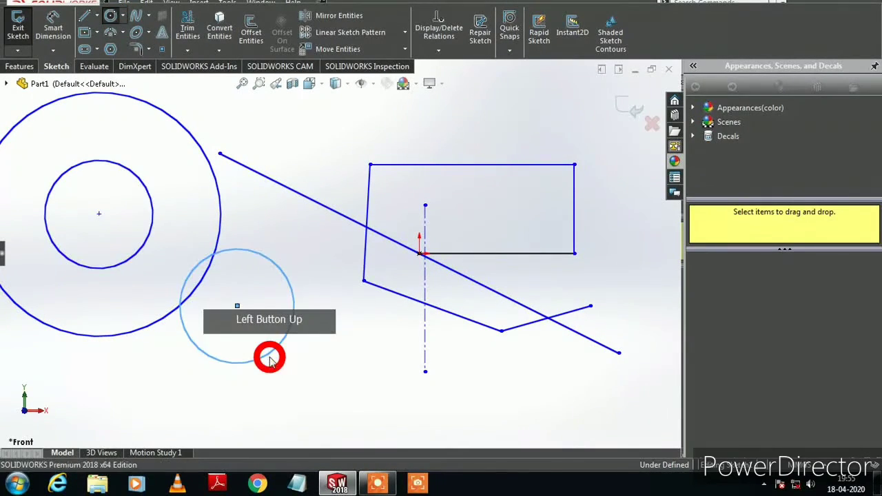
Step: Sketch a three-point perimeter circle overlapping the upper part of the last circle
left_click(55, 15)
left_click(113, 15)
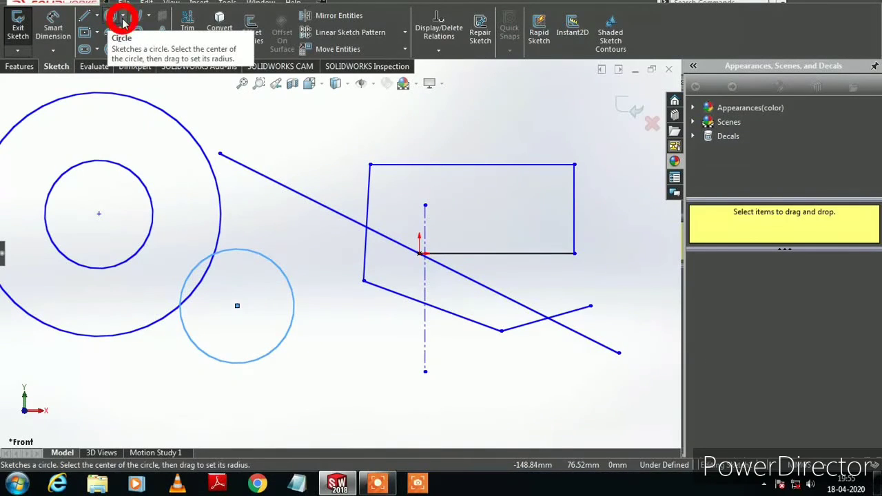
left_click(123, 22)
left_click(136, 48)
left_click(236, 302)
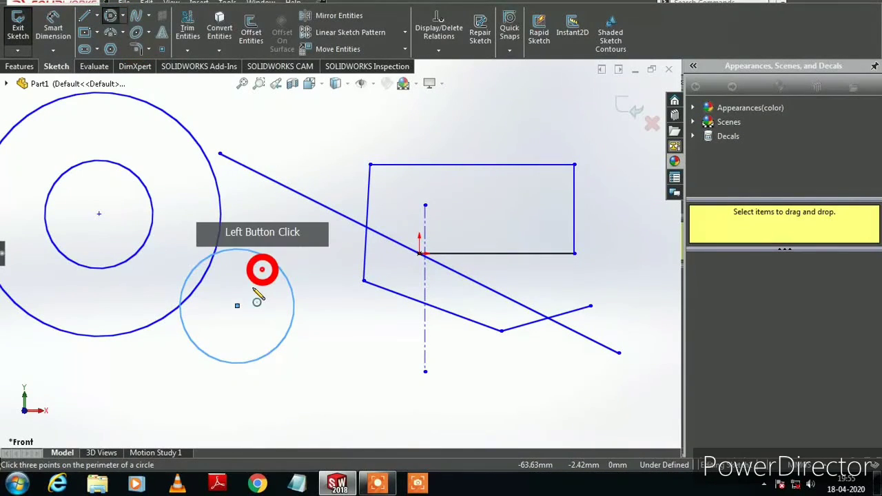
left_click(285, 263)
left_click(261, 219)
Step: Sketch two more perimeter circles, one across the upper end of the midpoint line and one below the line profile
left_click(301, 184)
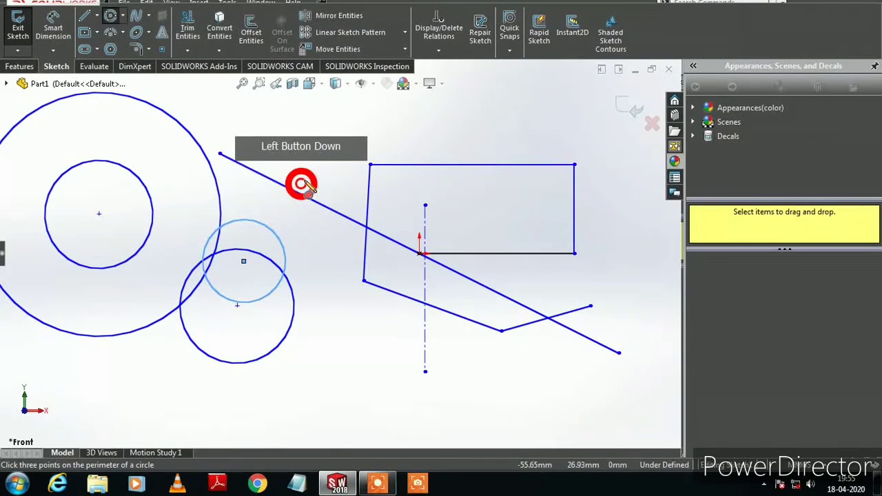
left_click(330, 187)
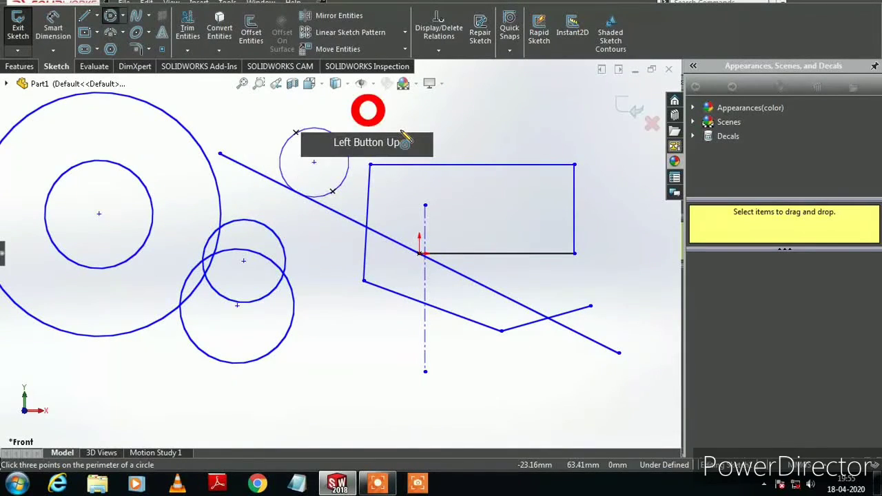
left_click(450, 138)
left_click(291, 216)
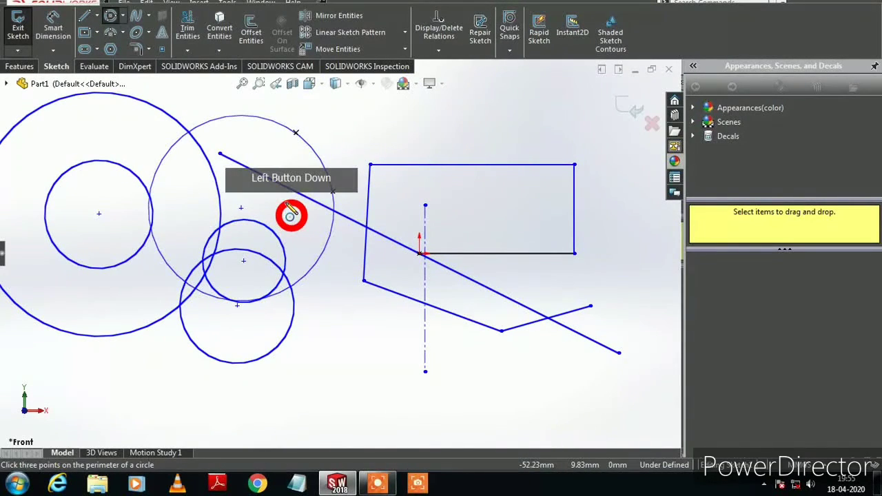
left_click_drag(291, 216, 257, 220)
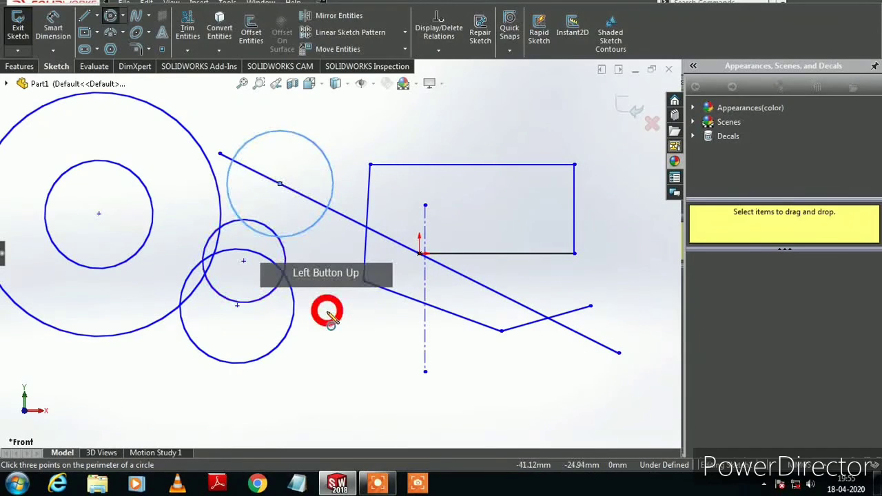
left_click(327, 310)
left_click(365, 381)
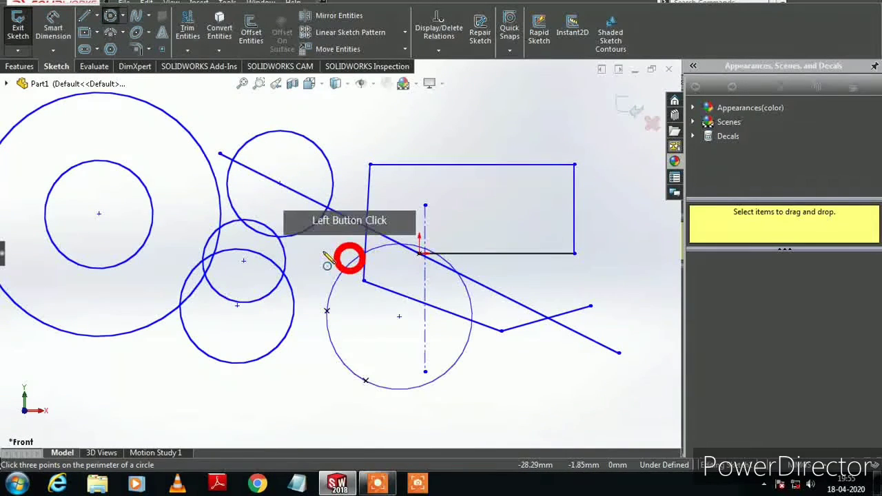
left_click(252, 353)
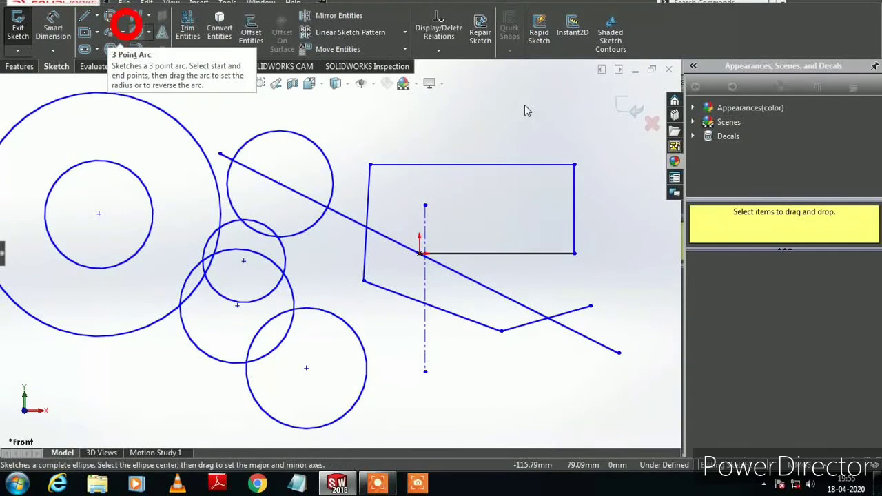
Step: Dimension the upper horizontal line of the profile with Smart Dimension and set its length to 56 mm
left_click(58, 32)
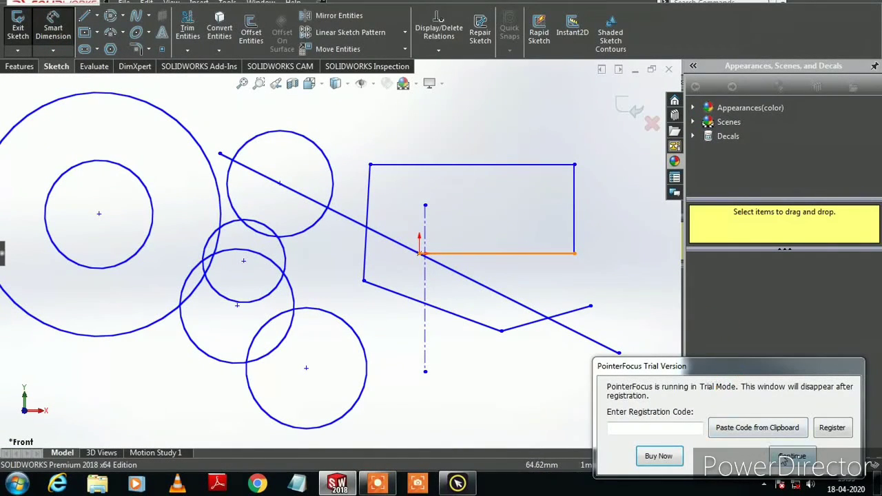
left_click(784, 460)
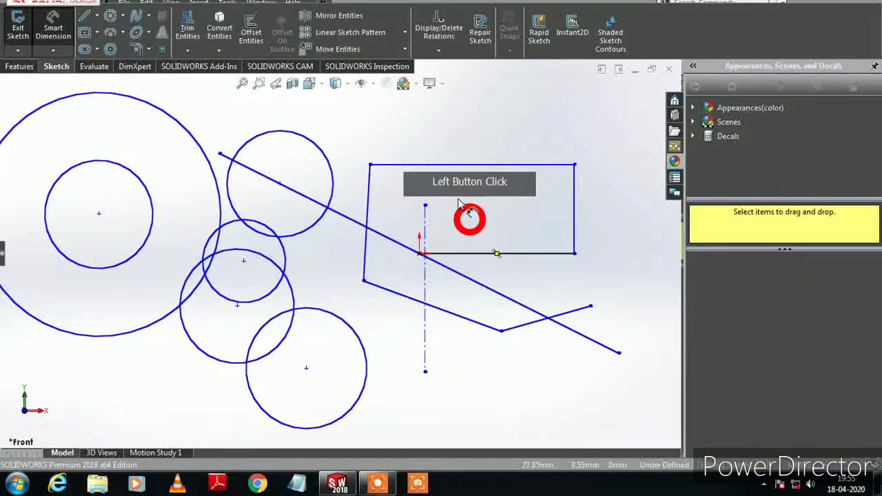
left_click(473, 165)
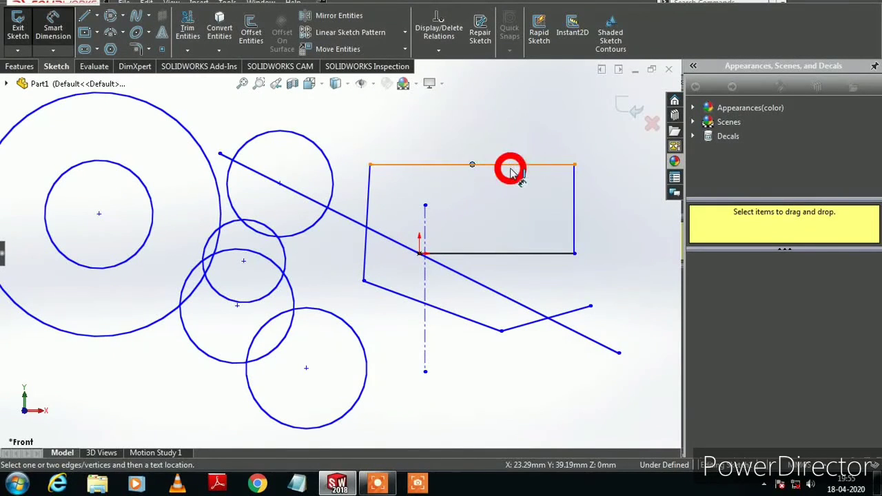
left_click(508, 142)
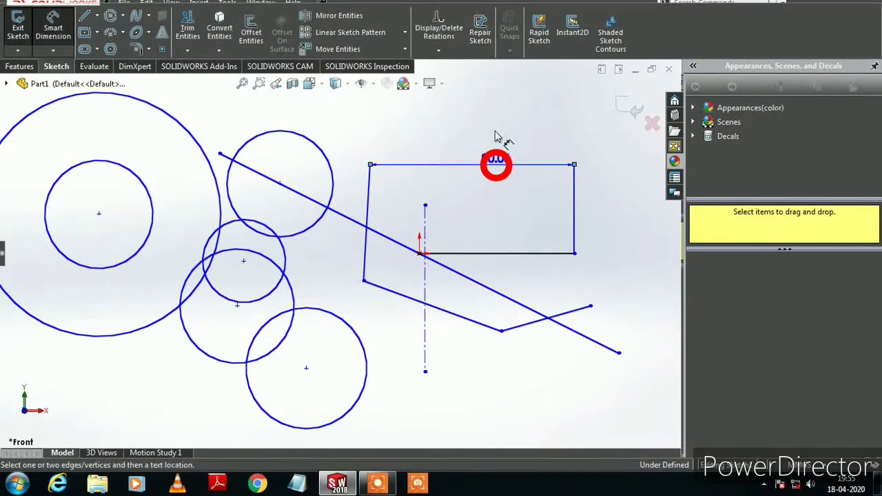
left_click(492, 126)
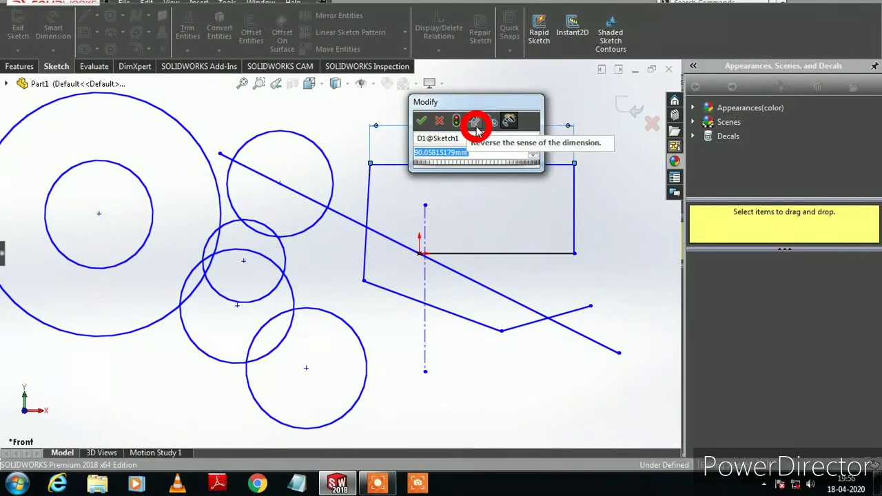
type("90")
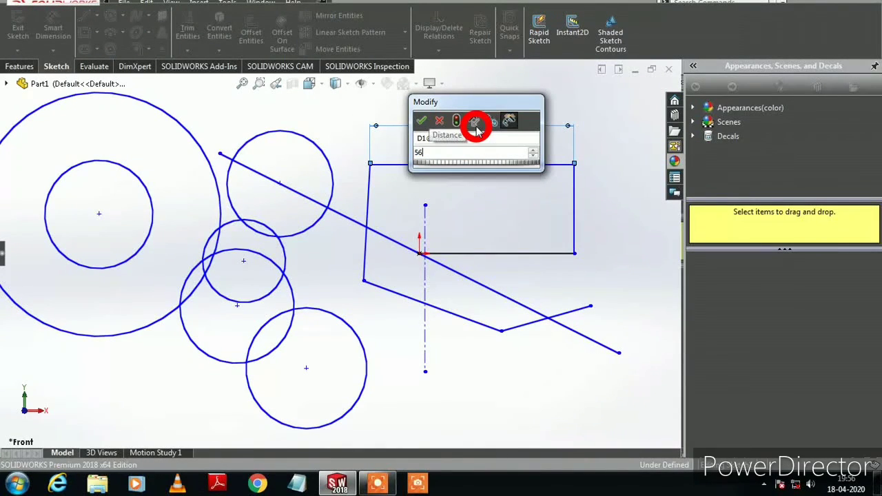
key("Return")
left_click(656, 235)
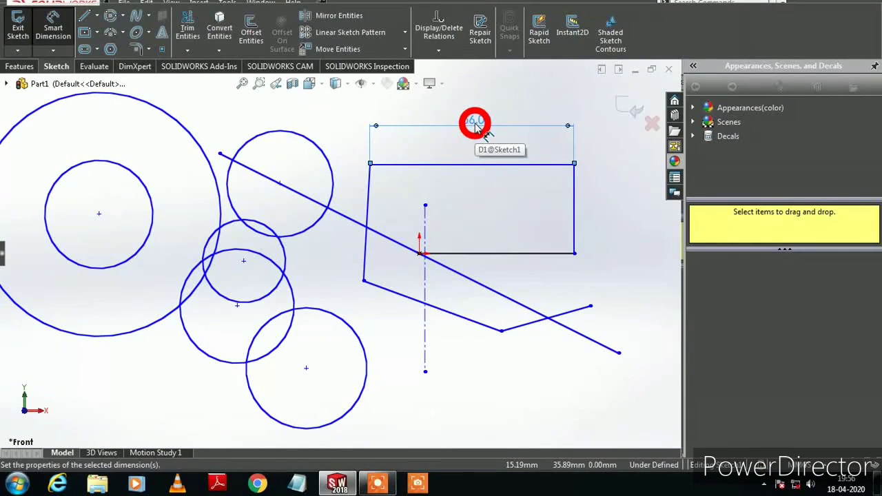
key("Escape")
left_click(53, 51)
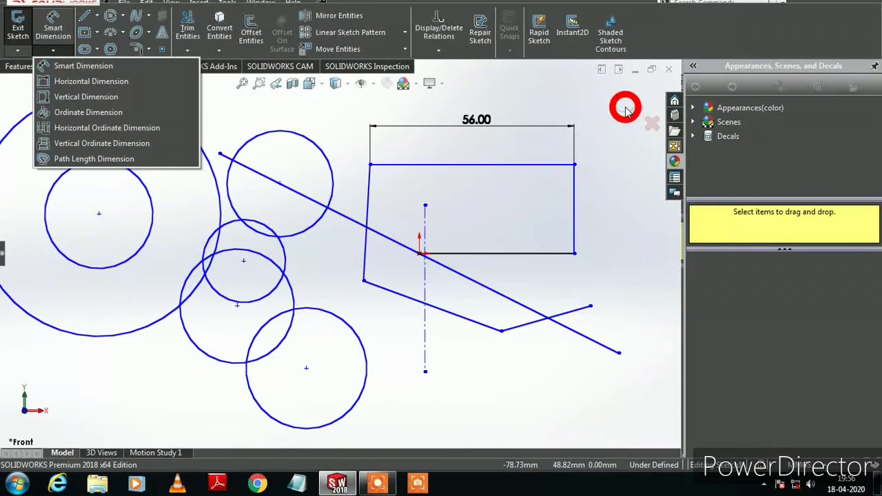
left_click(207, 115)
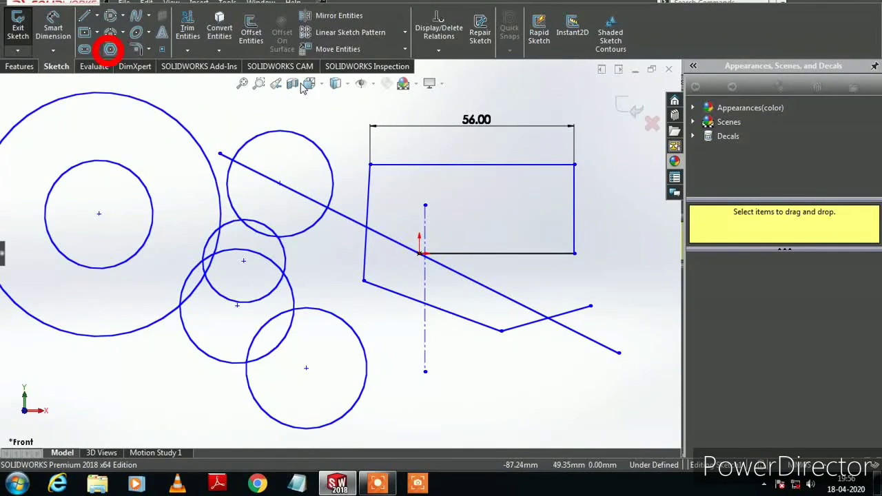
Step: Exit the sketch, keeping its geometry
left_click(637, 114)
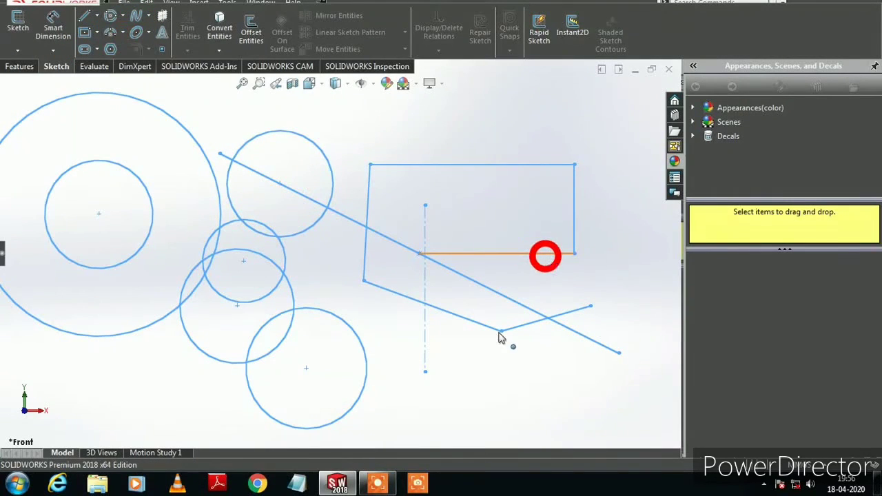
left_click(389, 484)
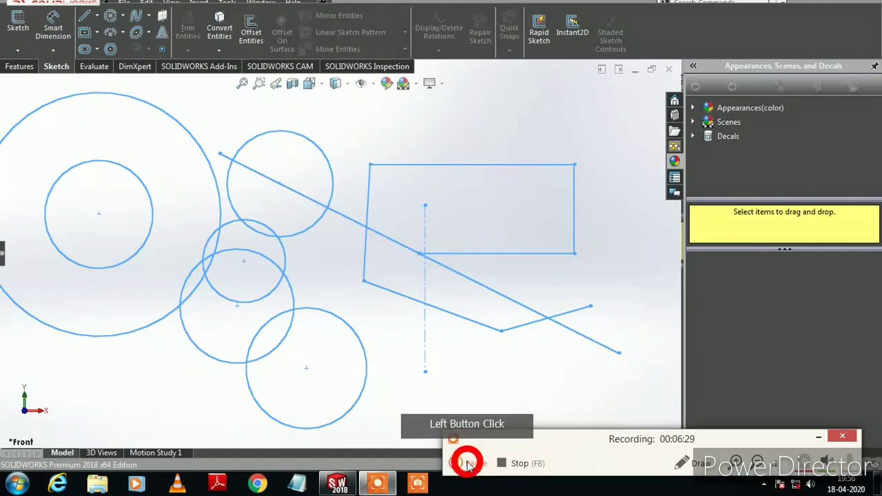